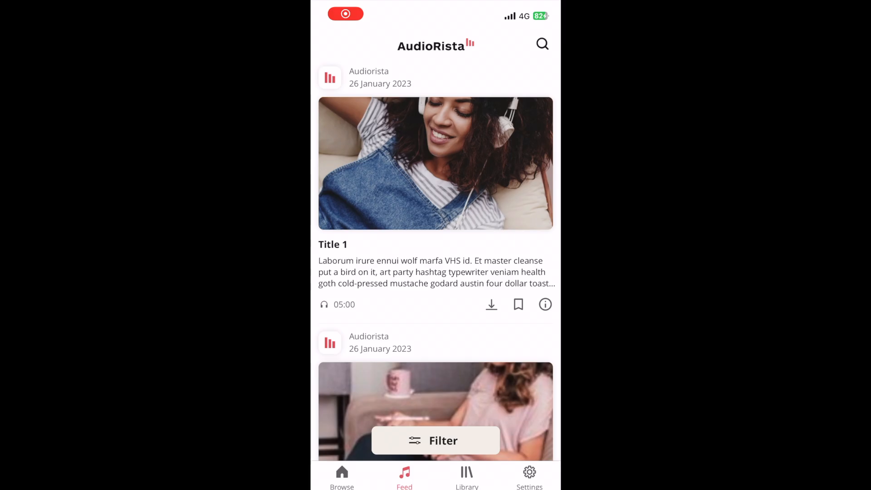
Step: Examine the title cards in the mobile app's feed and the display mode setting in My Feed's details
scroll(436, 260, "down", 1)
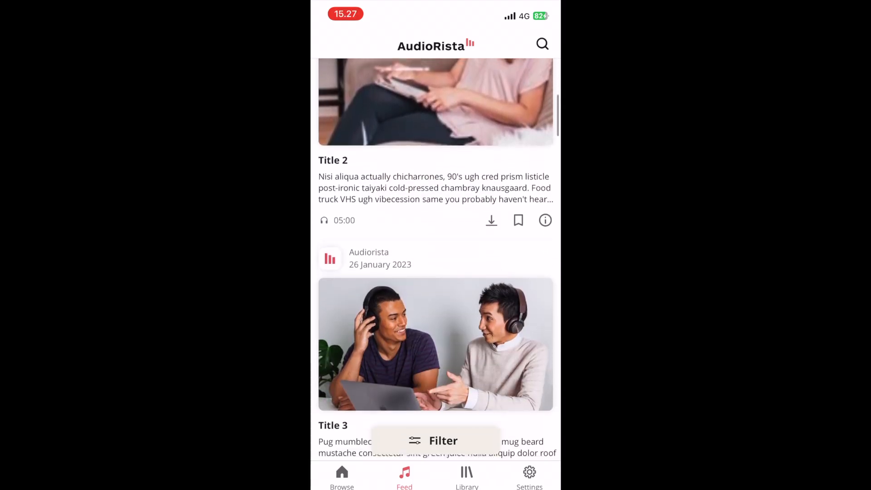
scroll(435, 259, "down", 15)
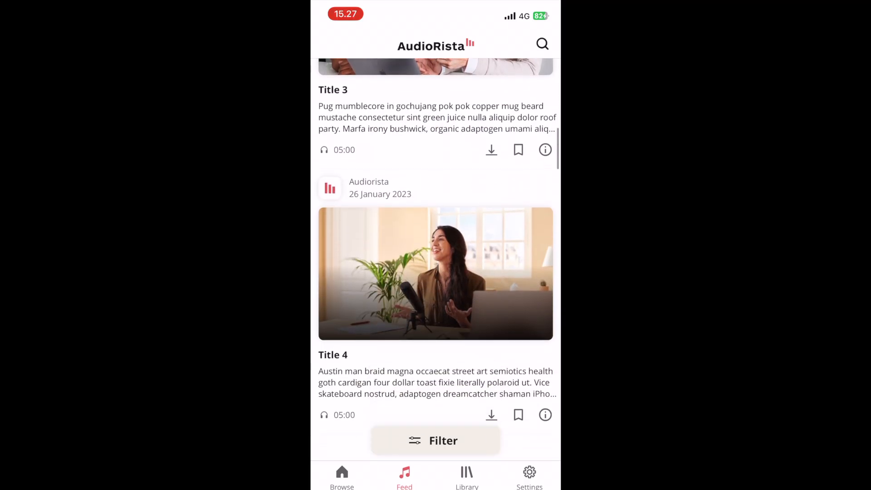
scroll(436, 259, "down", 15)
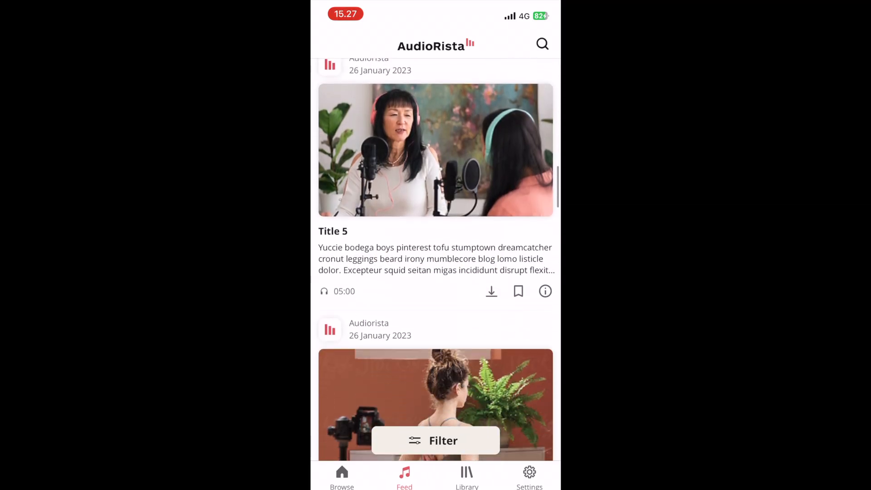
scroll(436, 260, "down", 12)
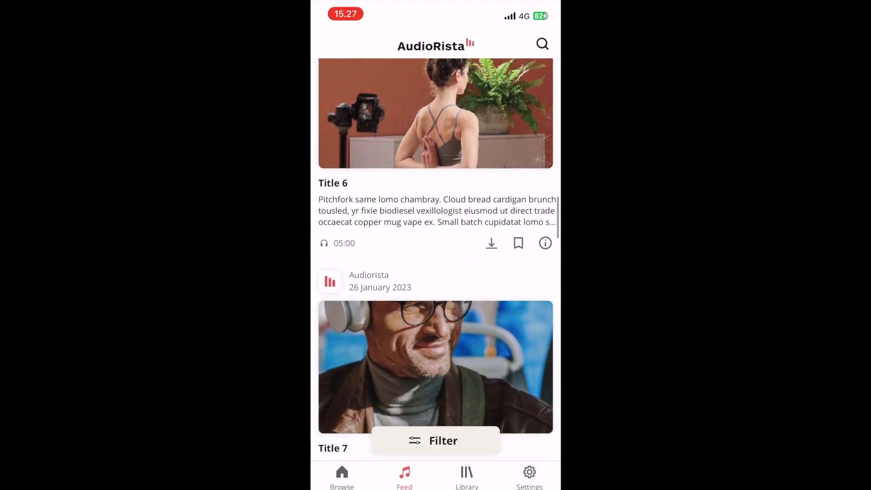
scroll(436, 260, "down", 12)
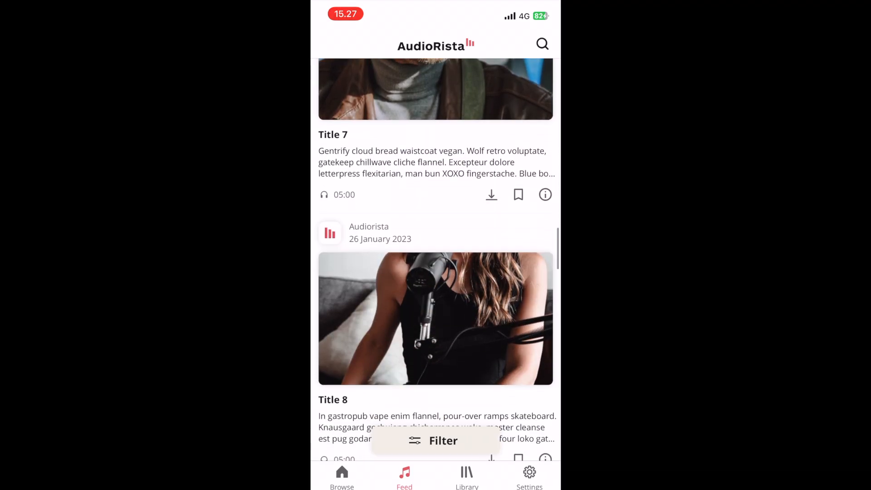
scroll(435, 260, "down", 5)
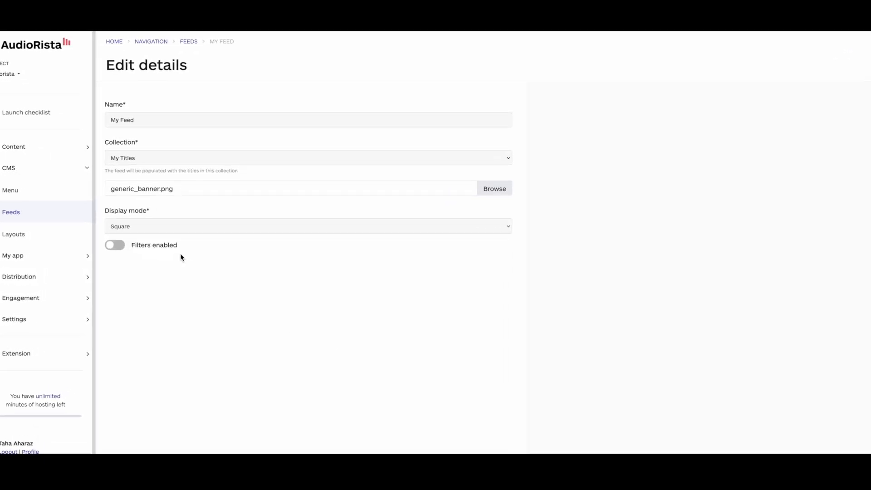
left_click(146, 230)
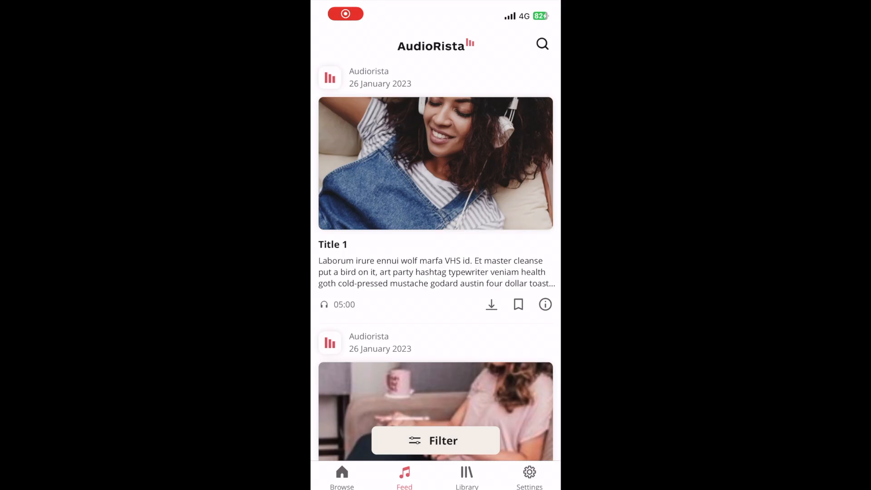
scroll(436, 254, "down", 4)
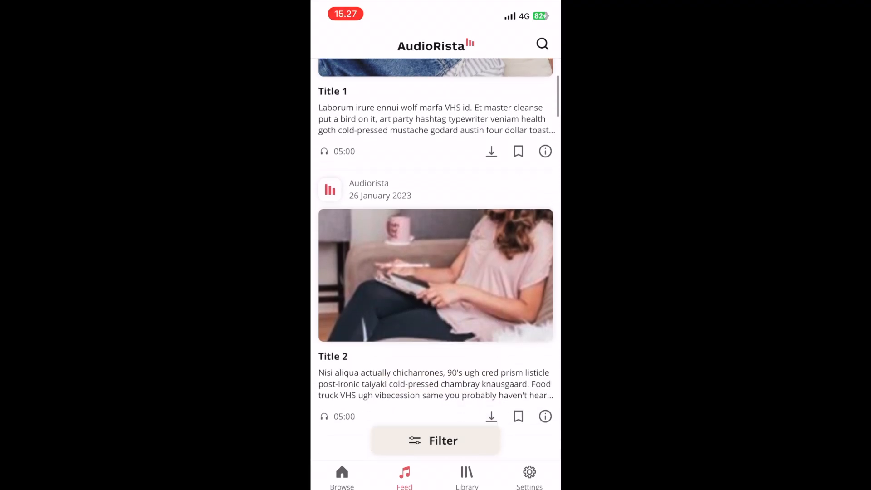
scroll(436, 260, "down", 5)
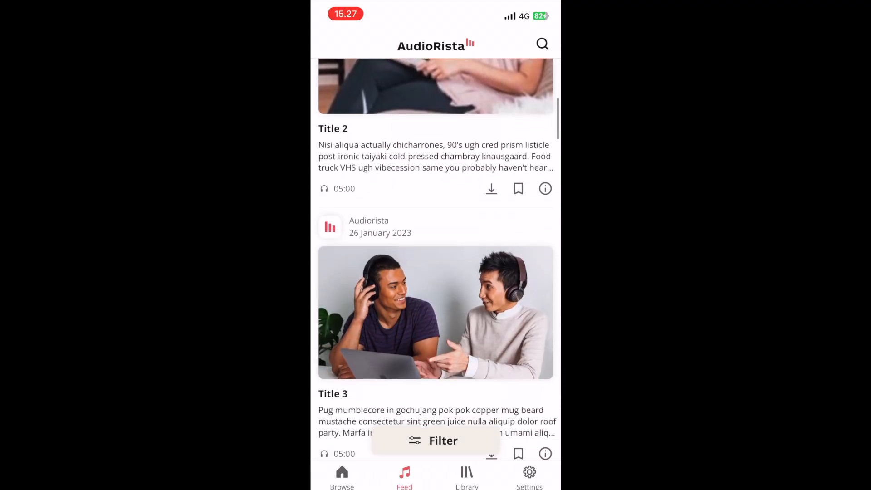
scroll(436, 259, "down", 3)
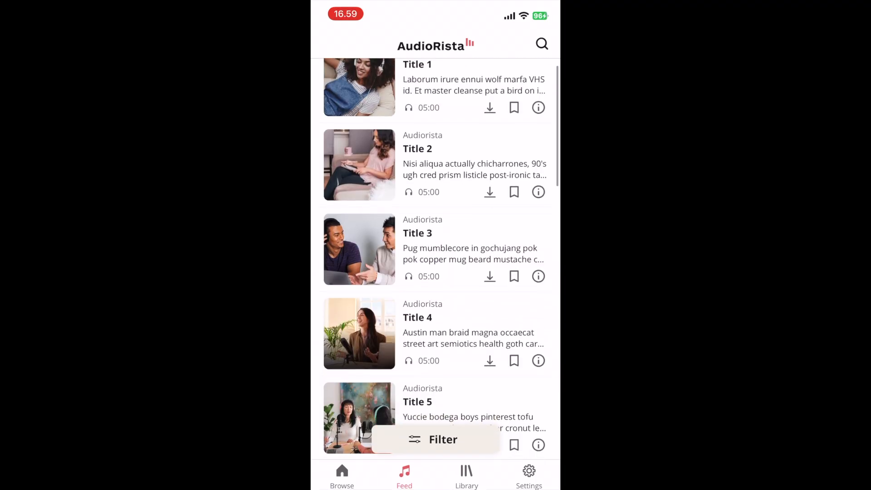
scroll(436, 259, "down", 2)
scroll(436, 259, "down", 4)
scroll(436, 259, "down", 4)
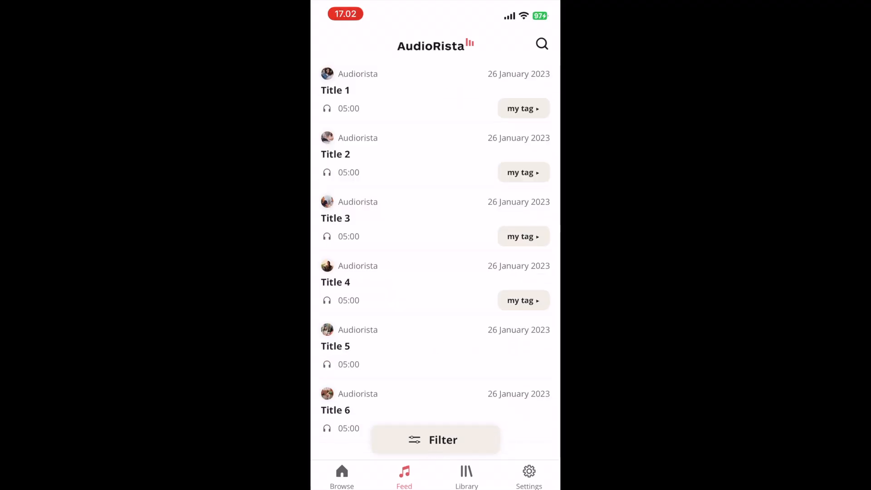
scroll(436, 258, "down", 4)
scroll(436, 259, "down", 6)
scroll(435, 259, "down", 2)
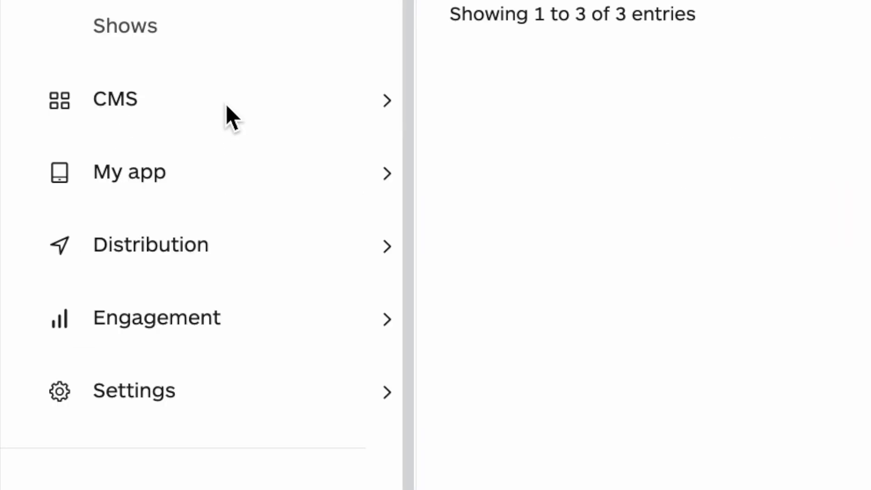
Step: Create a new feed-layout named My Feed among the CMS feeds in the Audiorista dashboard
left_click(226, 103)
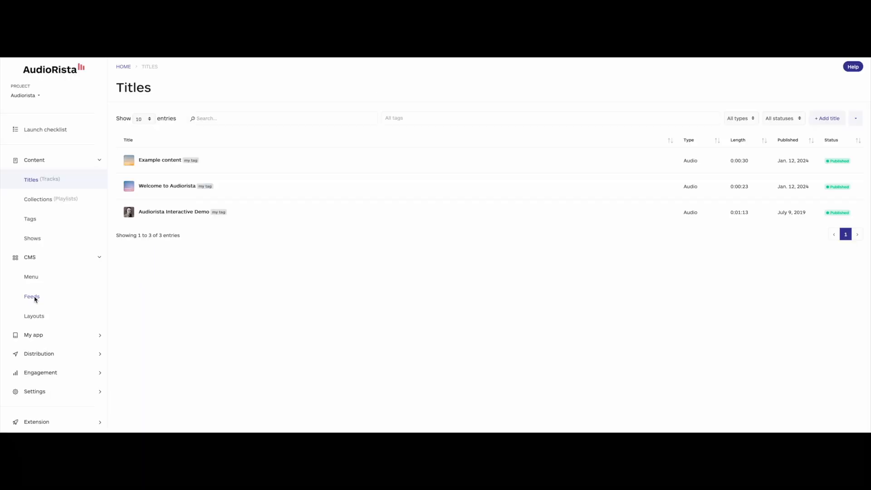
left_click(35, 299)
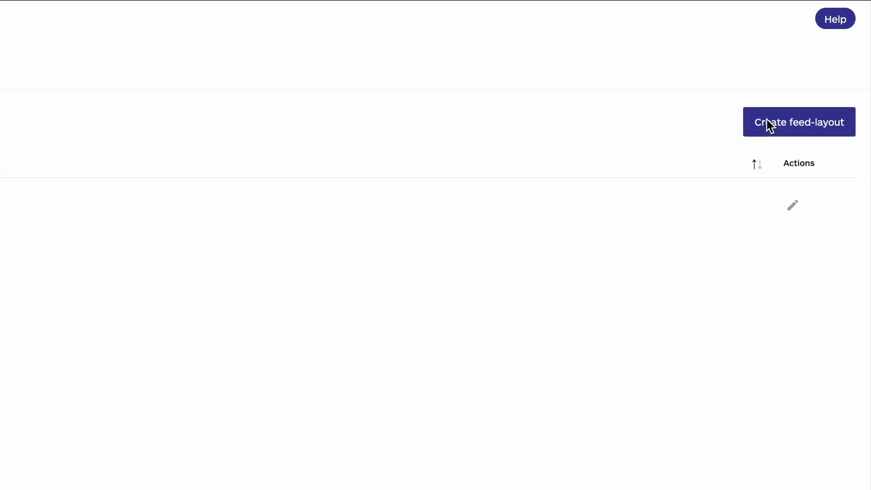
left_click(790, 119)
type("My Fee")
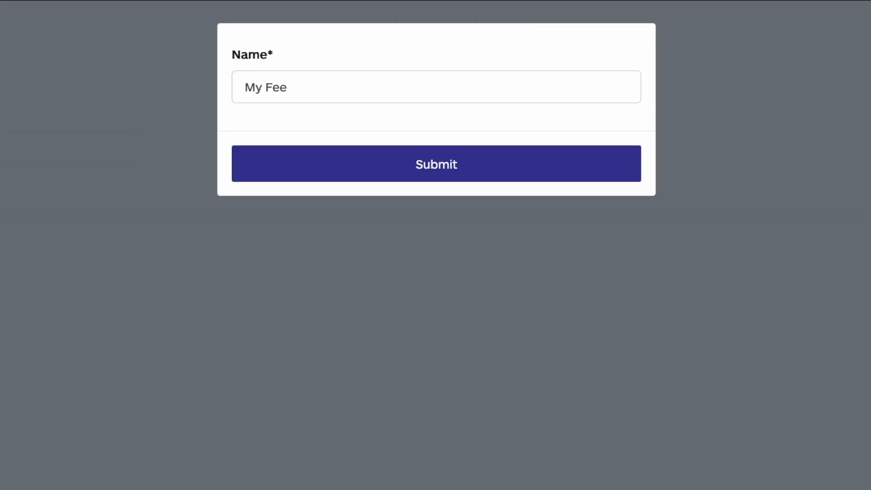
type("d")
left_click(378, 159)
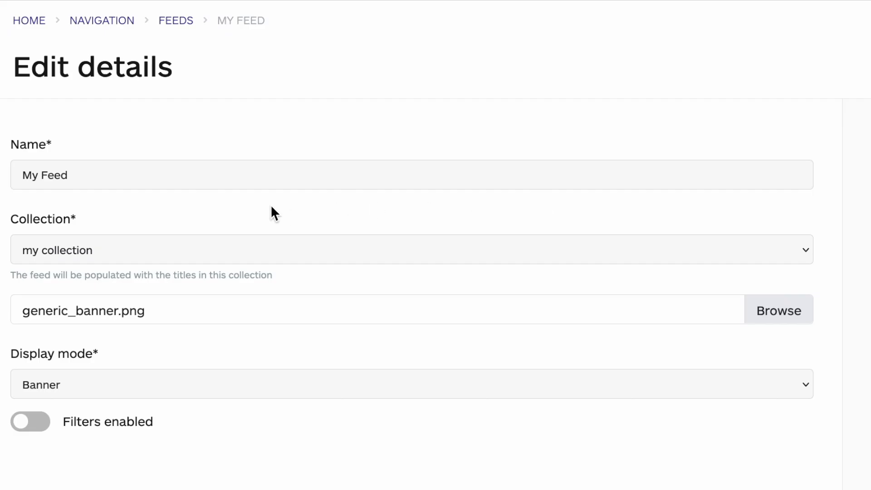
Step: Set My Feed's collection to my collection and its display mode to Banner
left_click(232, 182)
left_click(139, 251)
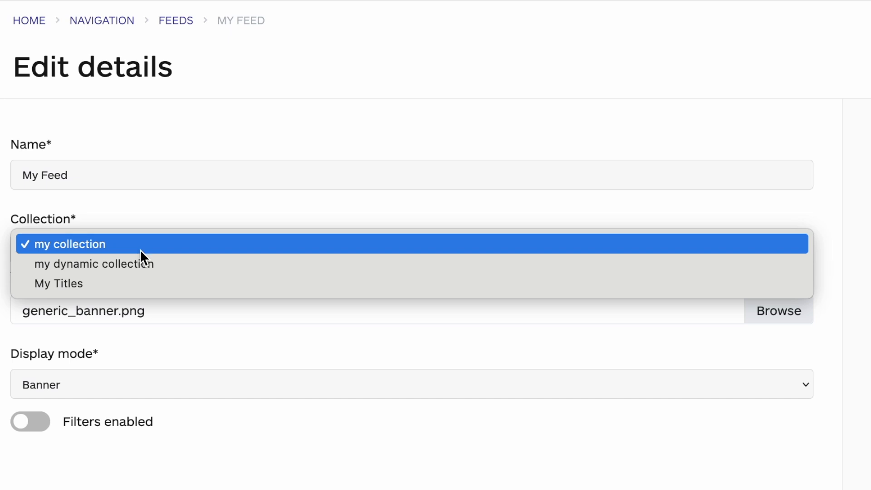
left_click(140, 250)
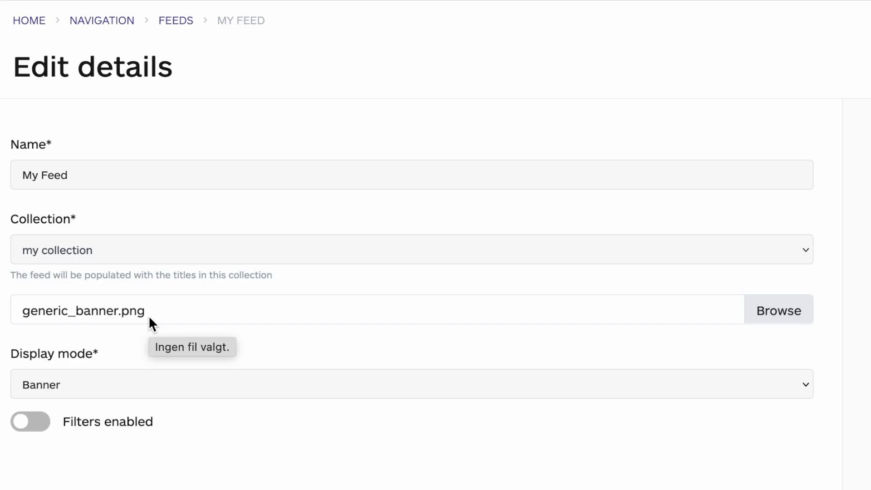
left_click(109, 395)
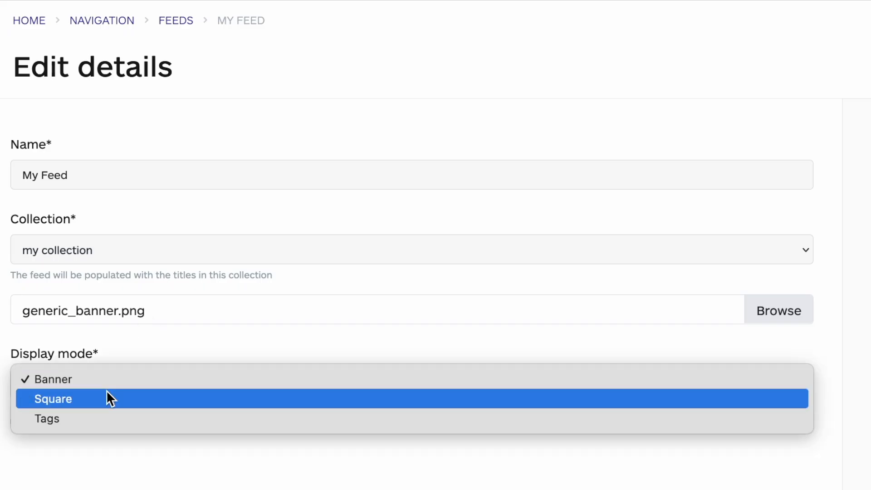
left_click(107, 379)
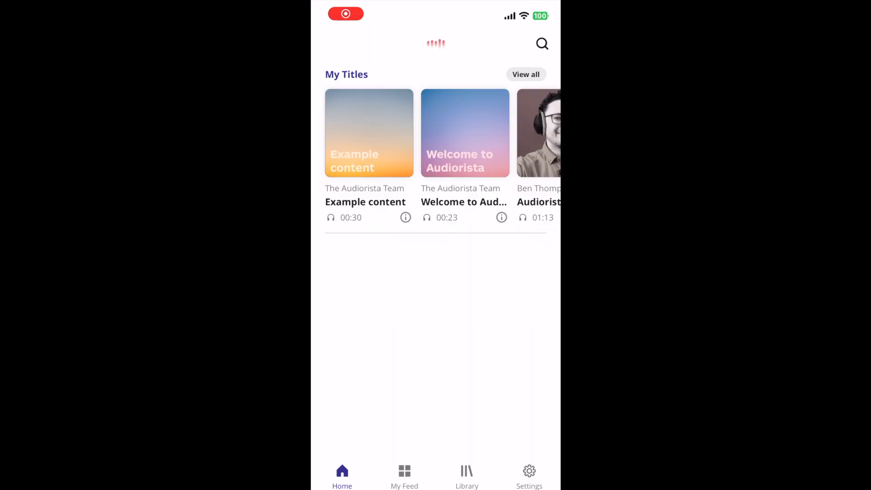
Step: Switch to the mobile app and examine My Feed from its menu entry and through the feed banner
left_click(405, 476)
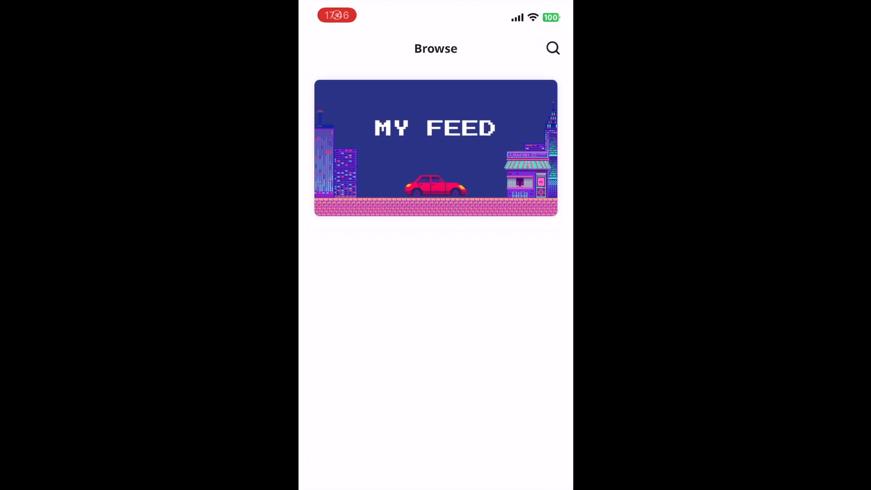
left_click(436, 175)
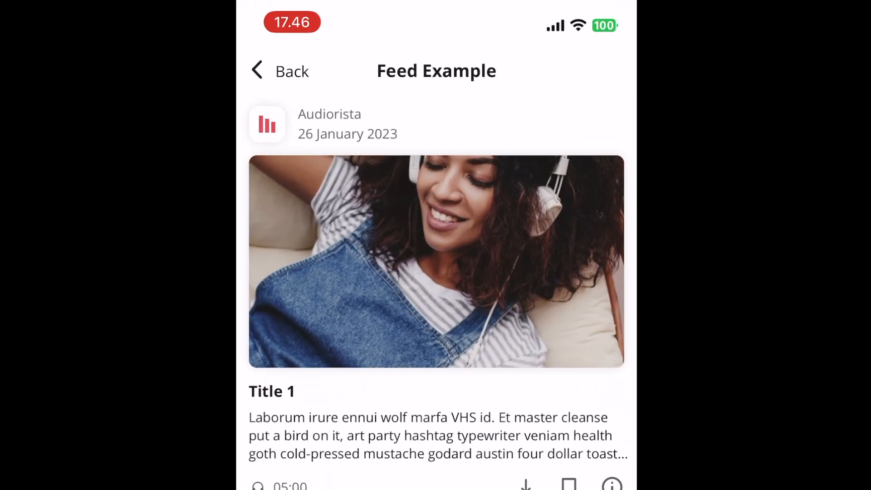
scroll(436, 254, "down", 3)
scroll(437, 254, "down", 10)
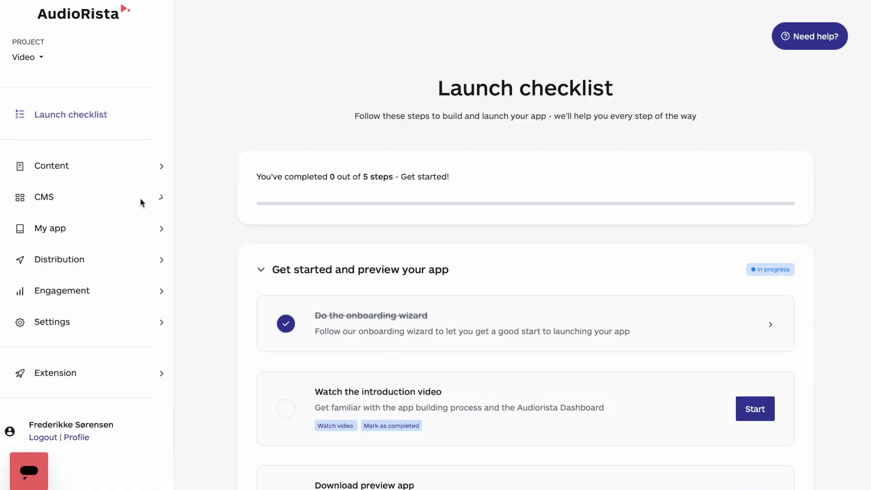
Step: Open the CMS layout named layout for feed in the Audiorista dashboard for editing
left_click(140, 199)
left_click(57, 259)
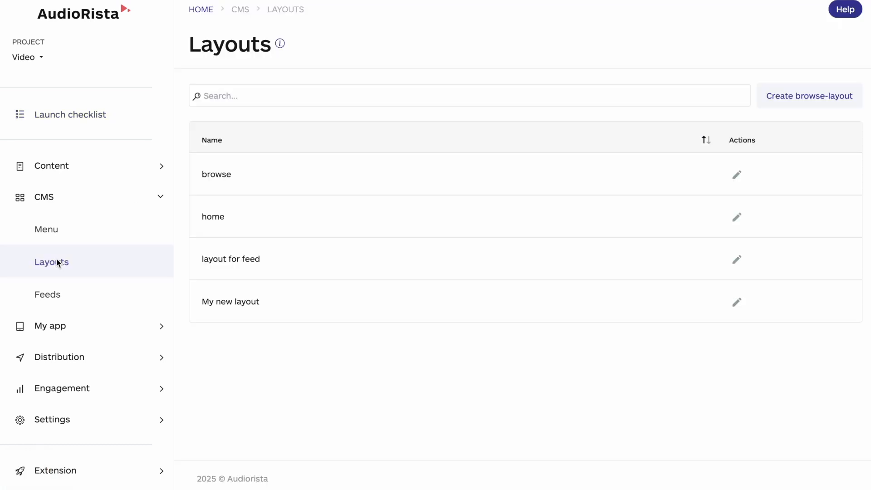
left_click(230, 264)
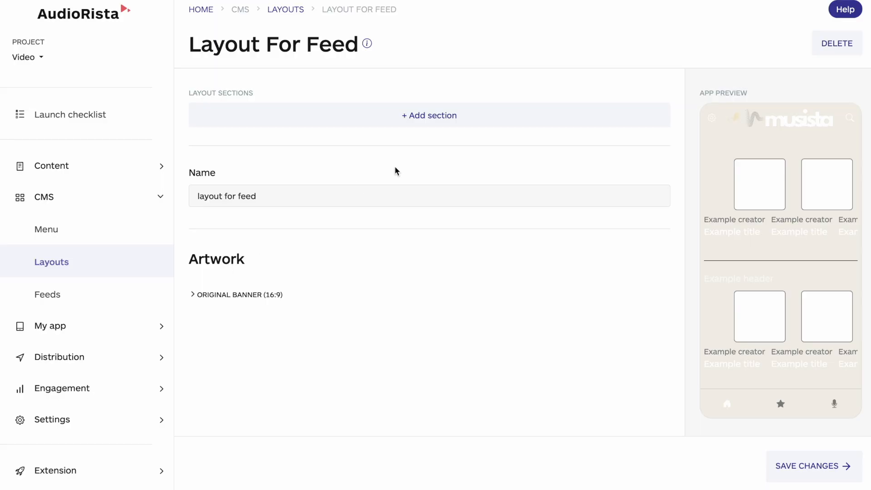
Step: Add a Feed link banner section that links to My Feed, turn its visibility on and save the section
left_click(425, 117)
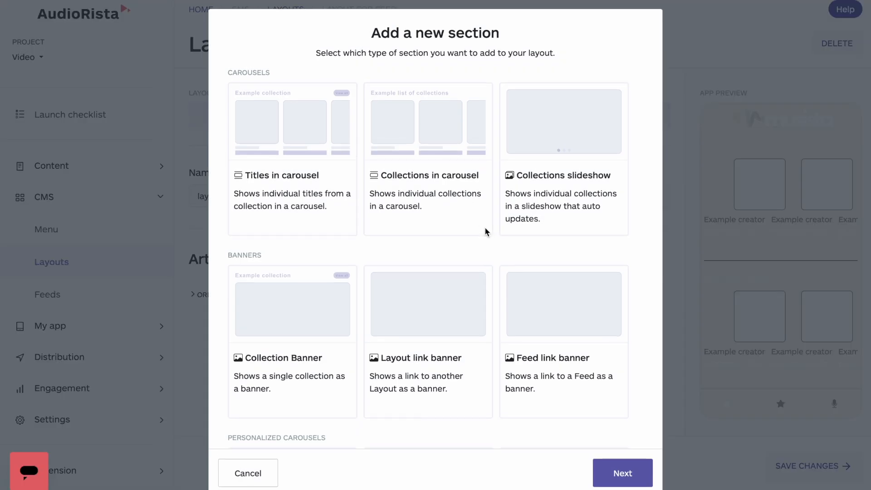
scroll(500, 232, "down", 2)
left_click(573, 294)
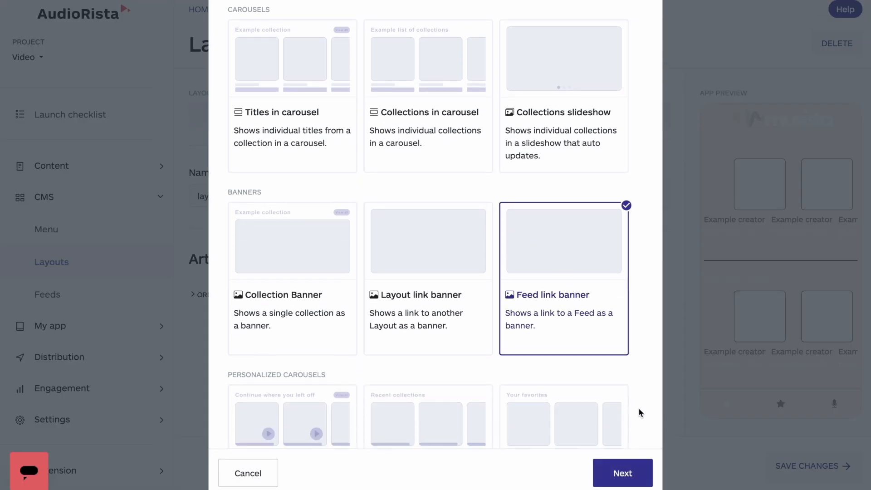
left_click(628, 474)
left_click(572, 95)
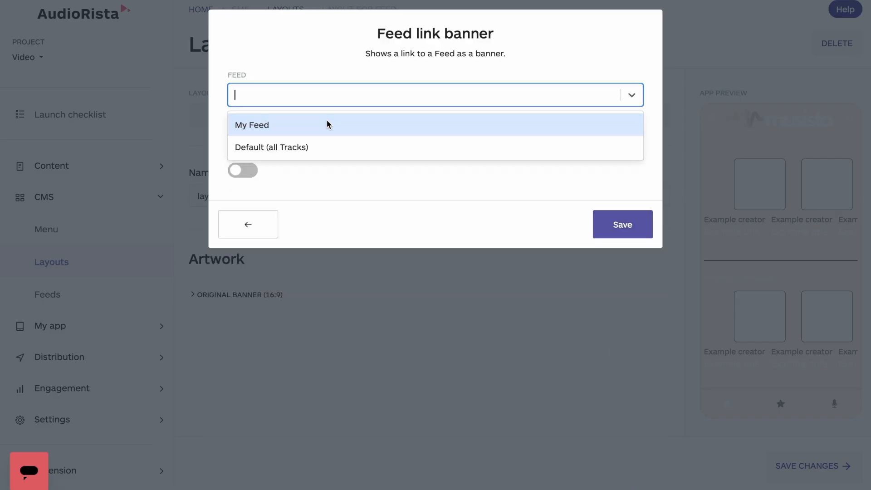
left_click(328, 125)
left_click(244, 171)
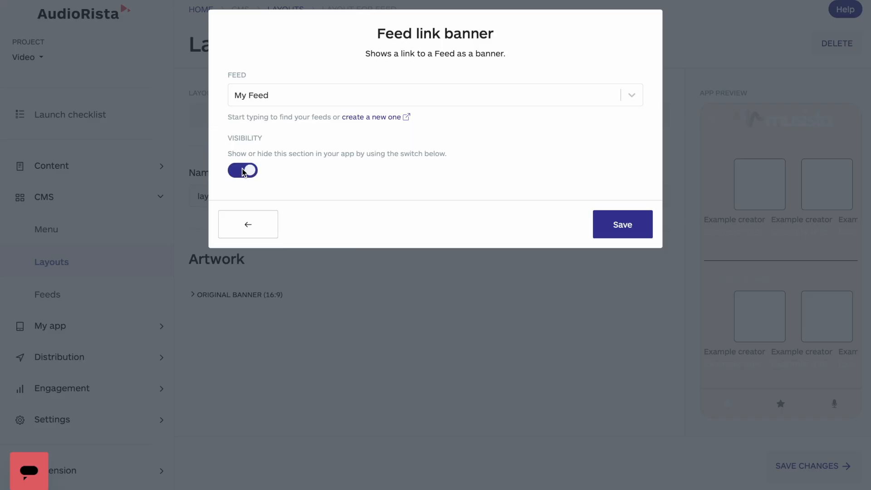
left_click(622, 231)
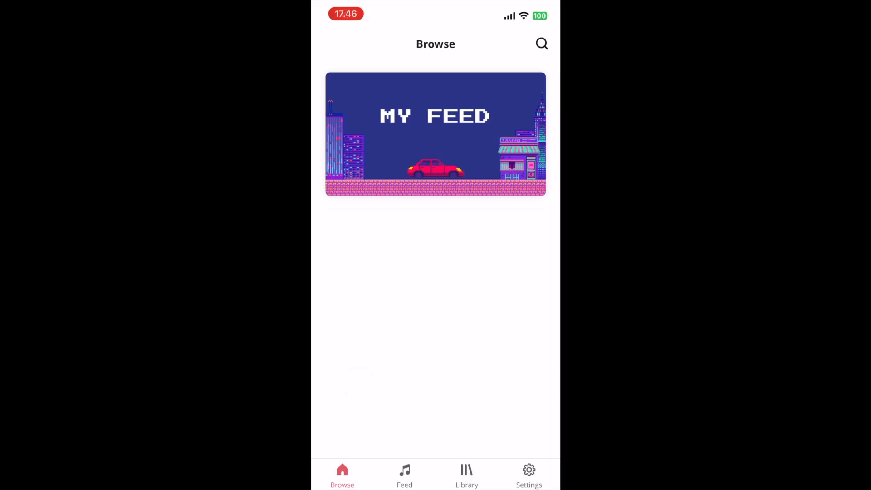
Step: Open the MY FEED banner on the mobile app's Browse page and look through the feed's titles
left_click(436, 135)
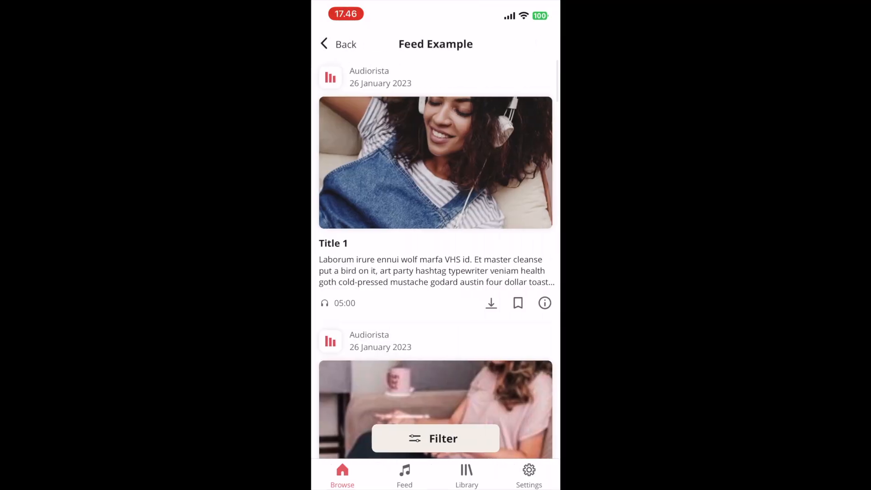
scroll(436, 273, "down", 2)
scroll(436, 272, "down", 10)
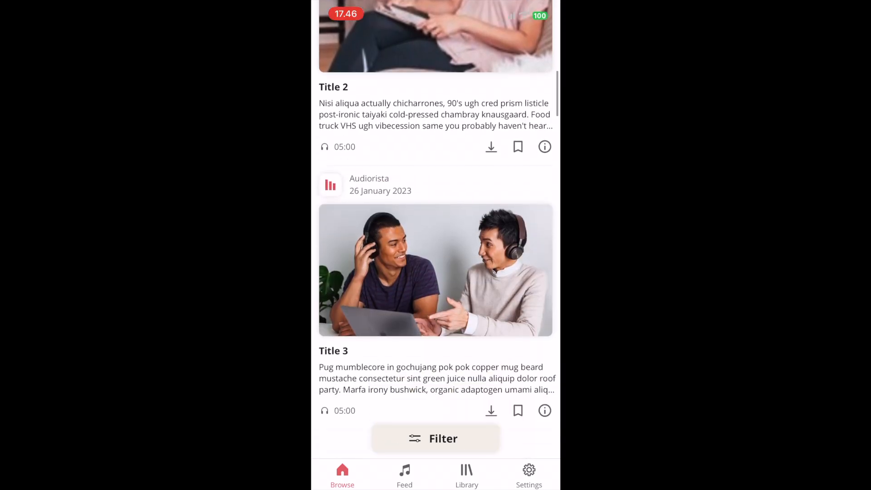